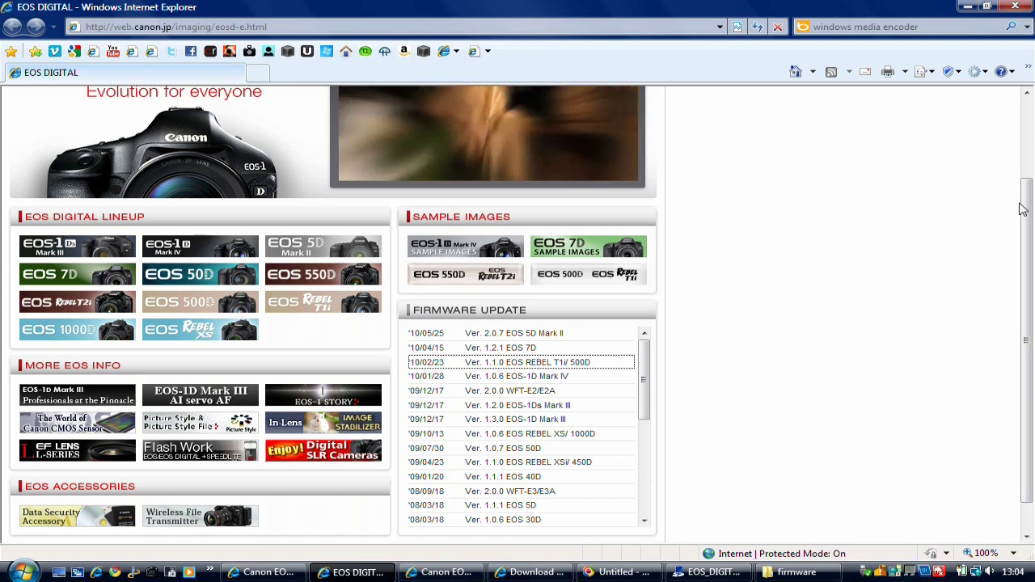
Open the EOS REBEL T1i / 500D Version 1.1.0 firmware page and scroll to its Firmware Q&A fixes.
drag(1026, 202, 1031, 121)
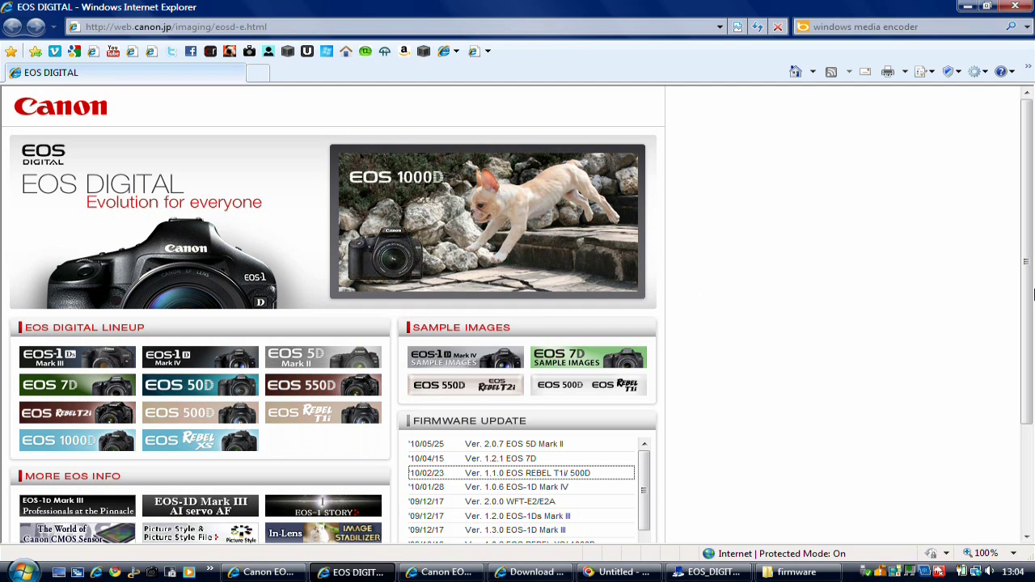
scroll(1026, 267, down, 2)
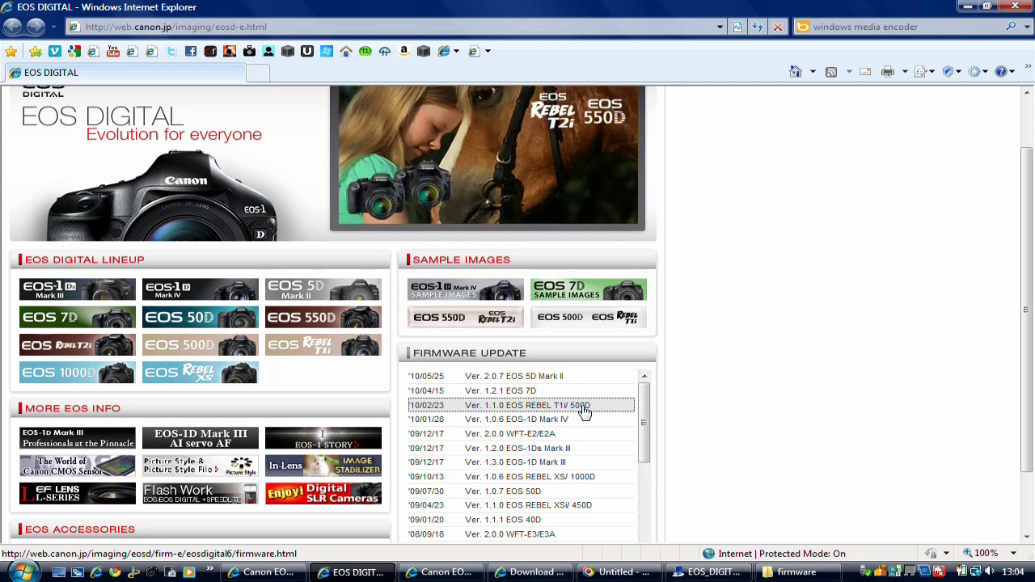
click(585, 411)
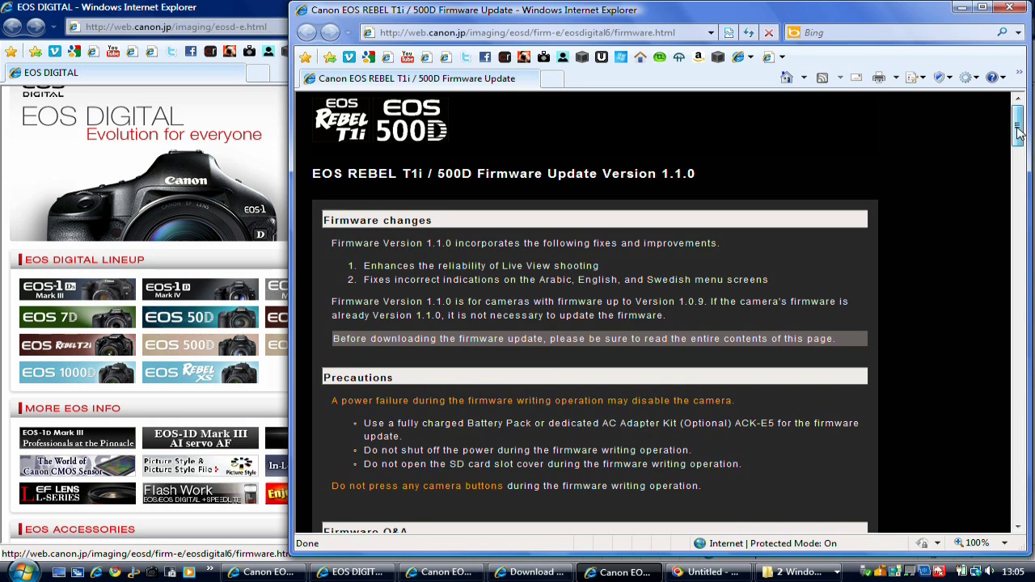
drag(1018, 136, 1018, 156)
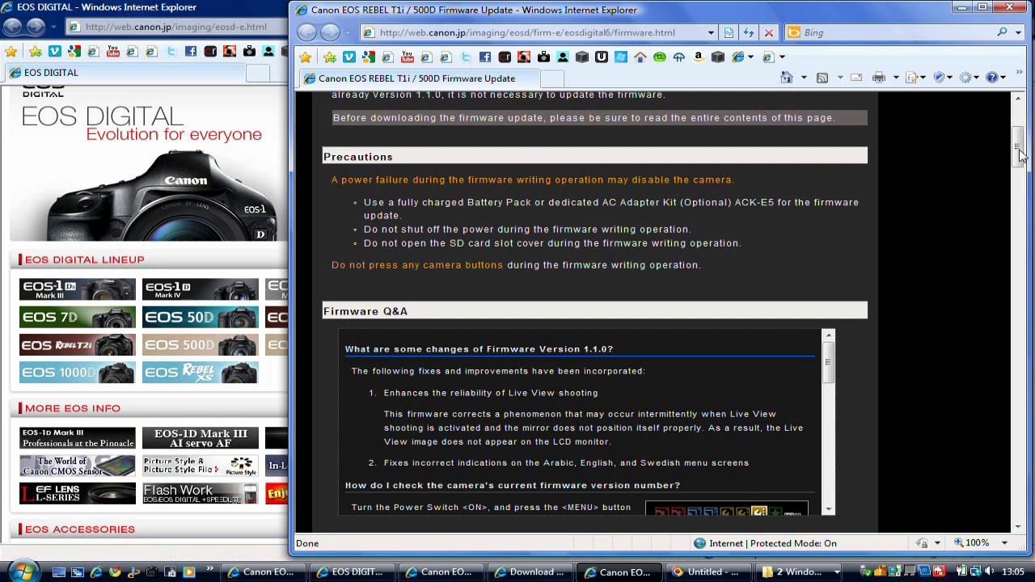
drag(1021, 155, 845, 171)
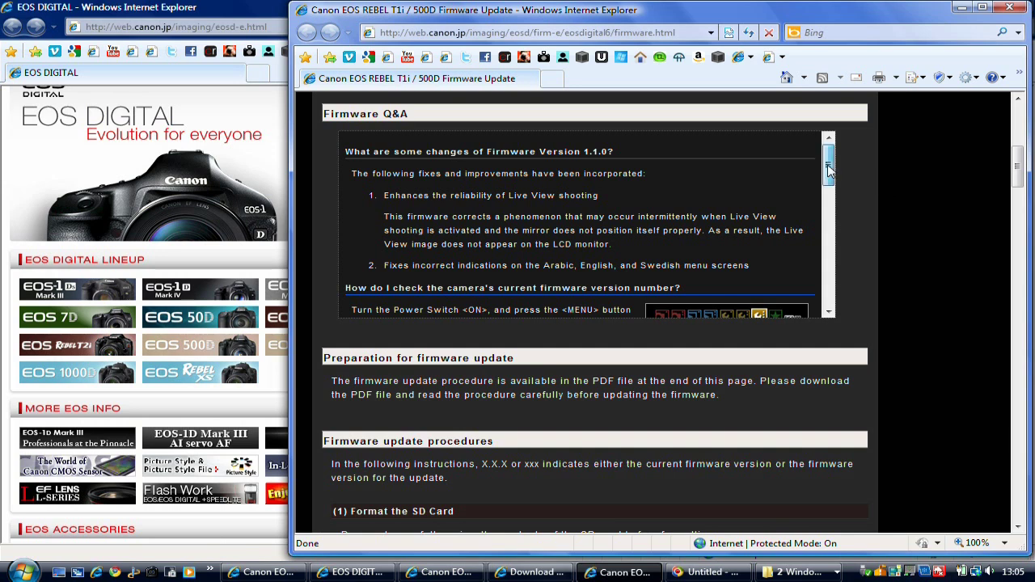
scroll(829, 167, down, 1)
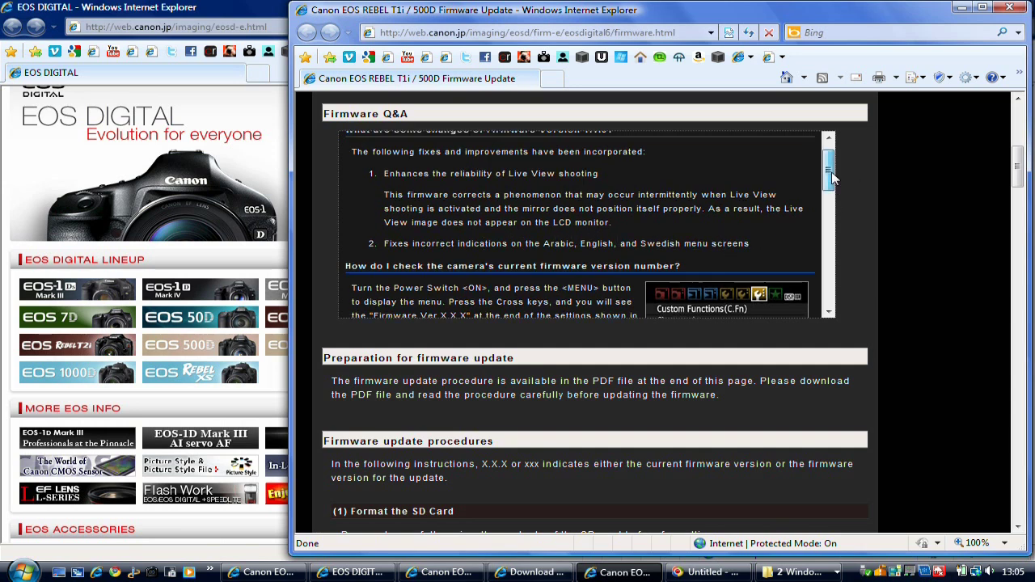
scroll(833, 184, down, 1)
drag(833, 190, 833, 224)
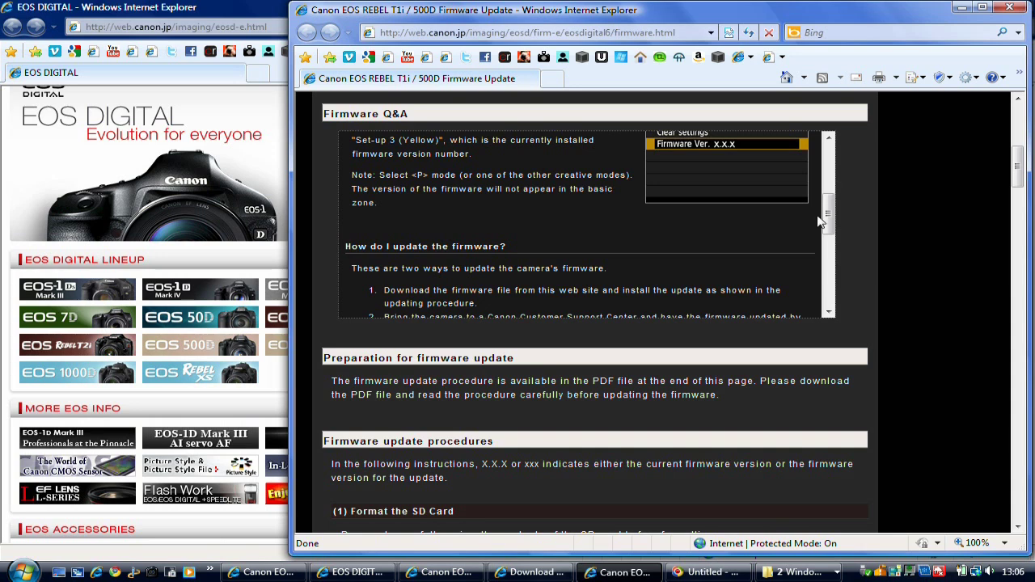
drag(829, 218, 831, 245)
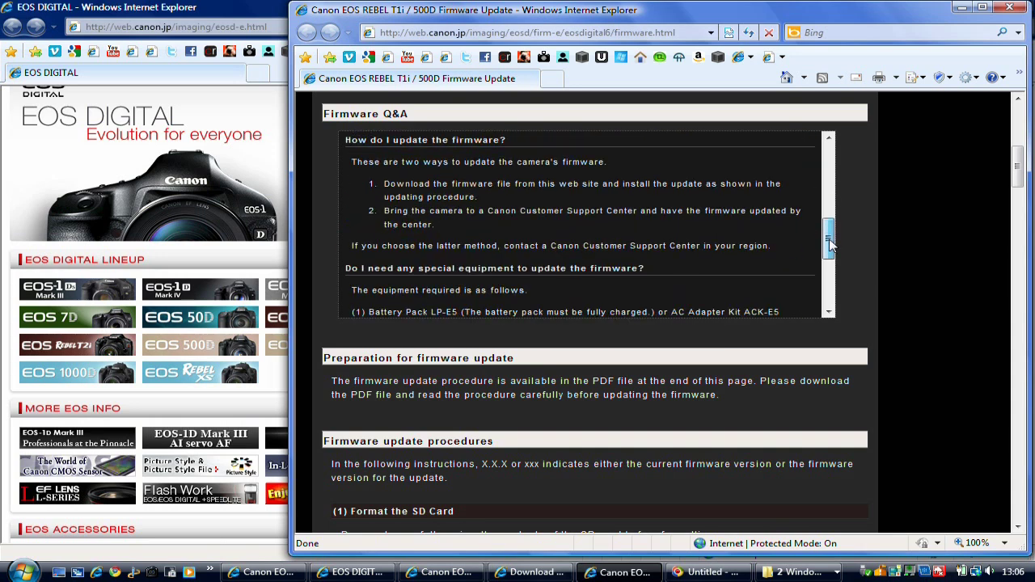
drag(830, 246, 833, 297)
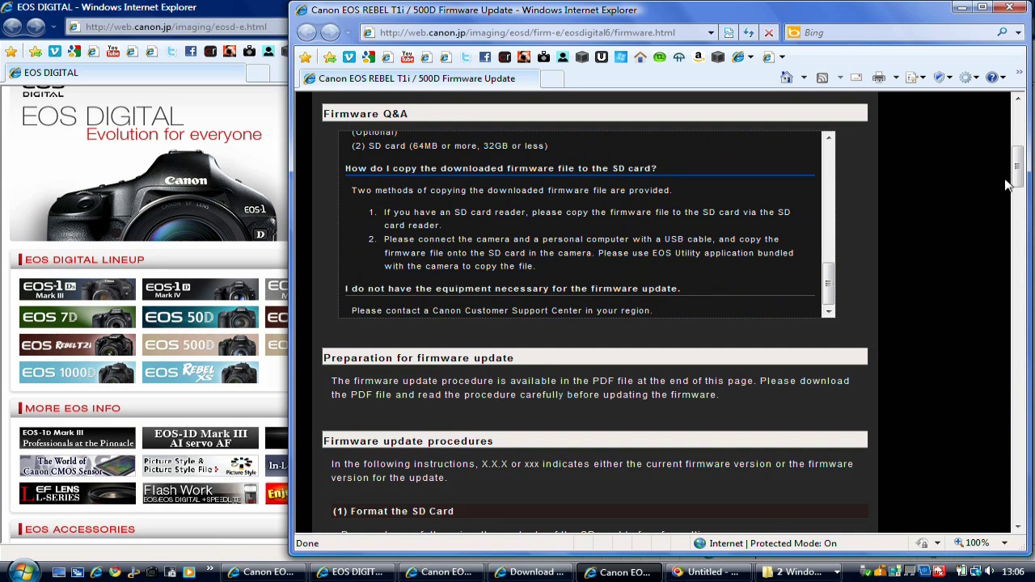
drag(1018, 170, 1021, 205)
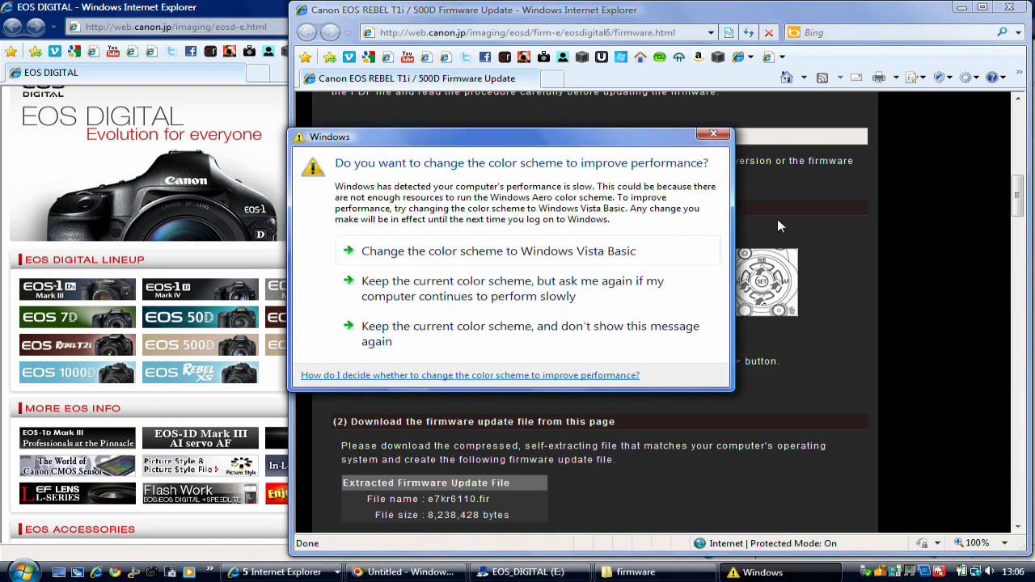
Dismiss the colour-scheme prompt and scroll the 500D firmware page down to its End User License Agreement.
click(713, 133)
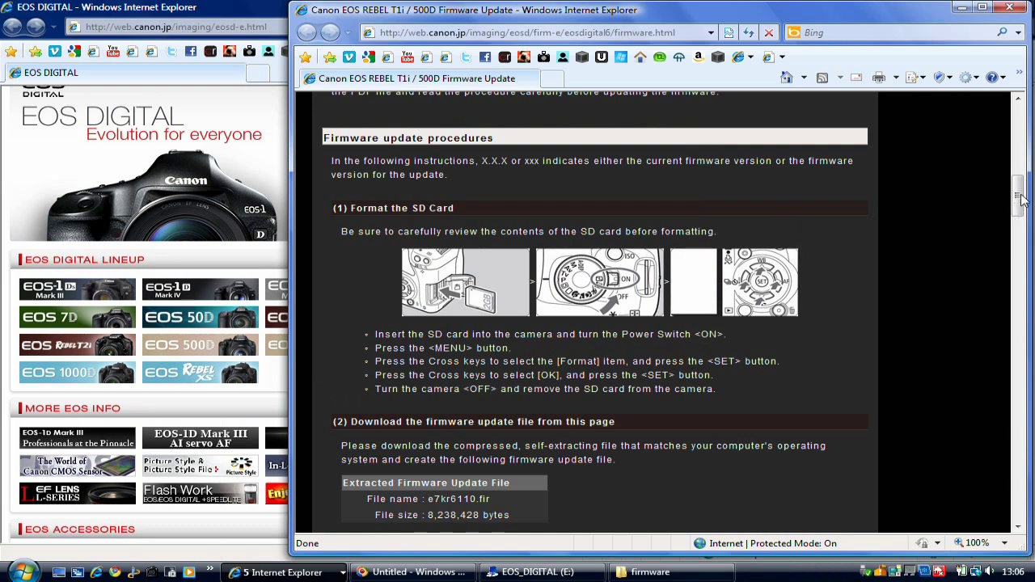
drag(1020, 195, 1021, 257)
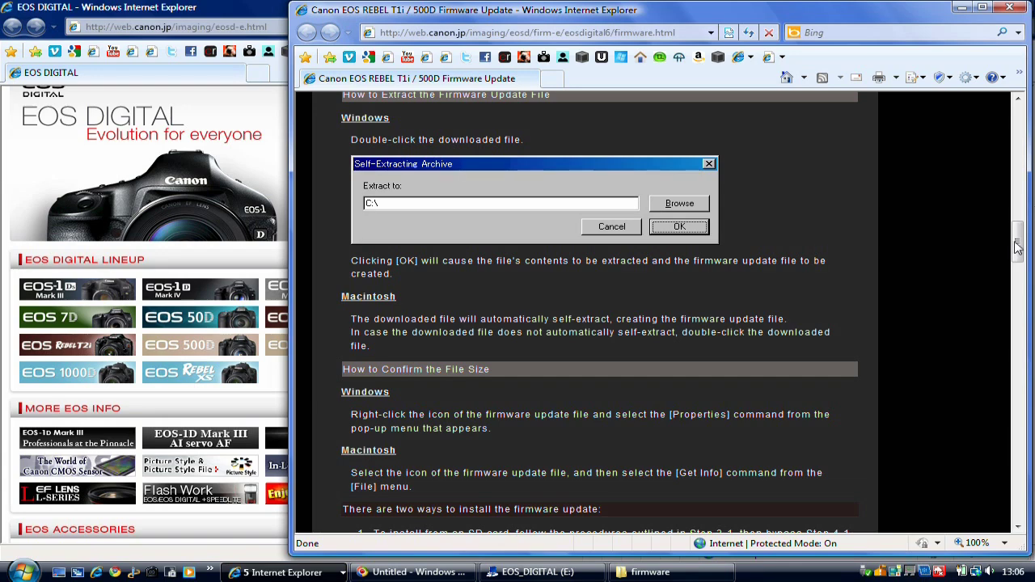
drag(1017, 247, 1021, 505)
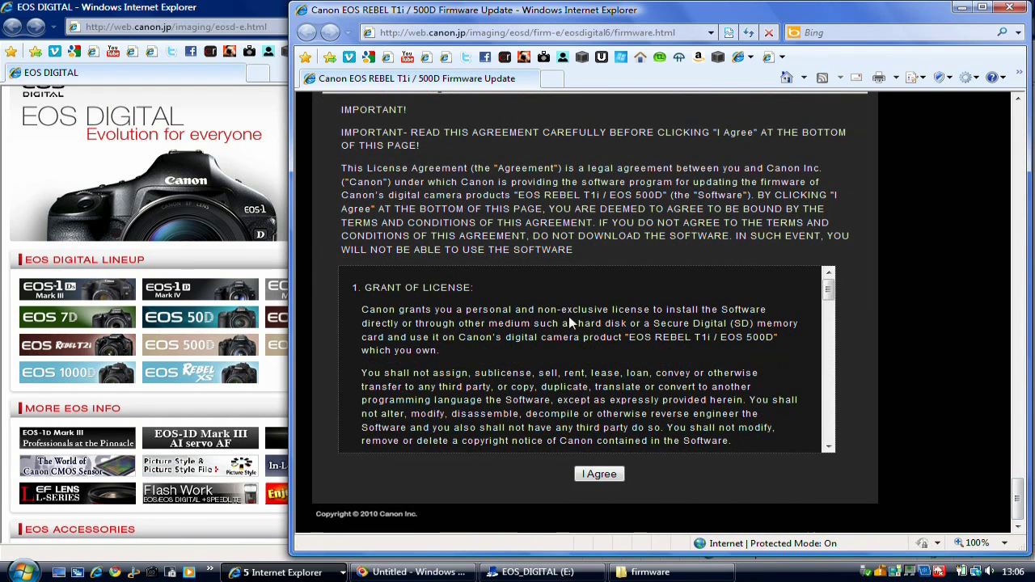
Accept the licence and save the Windows firmware e7kr6110.exe into the firmware folder, replacing the earlier copy.
click(605, 476)
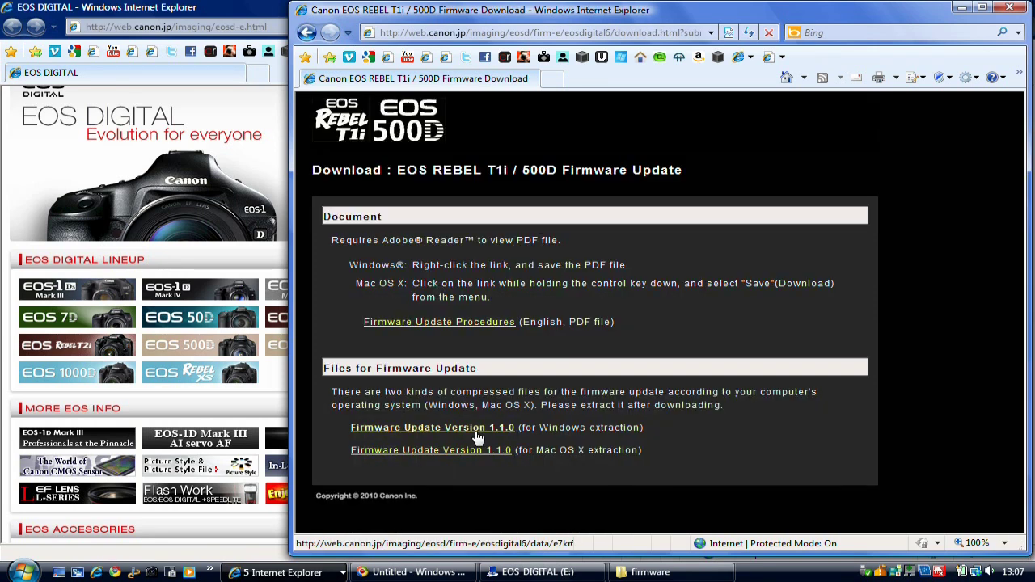
right_click(477, 432)
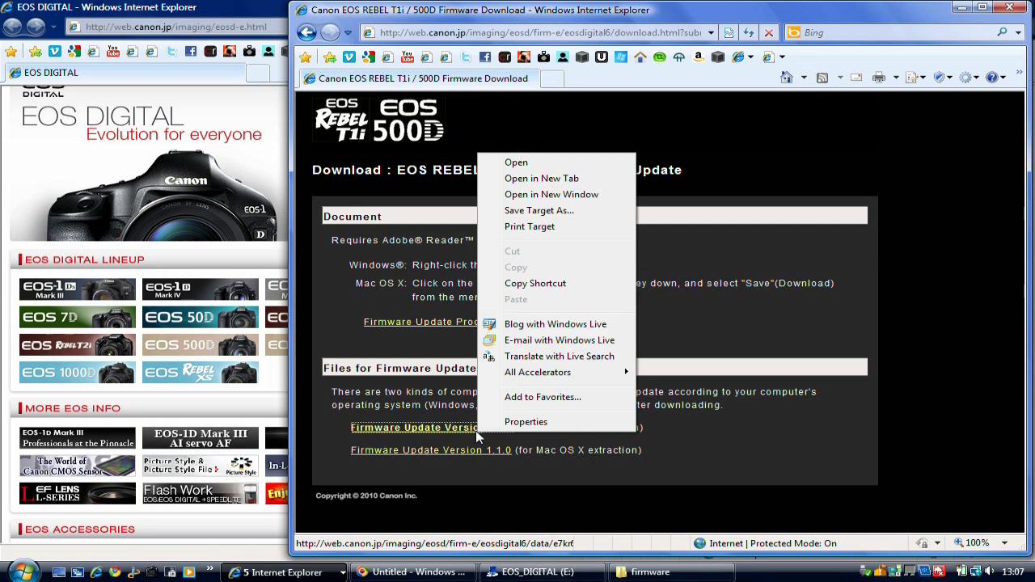
click(562, 215)
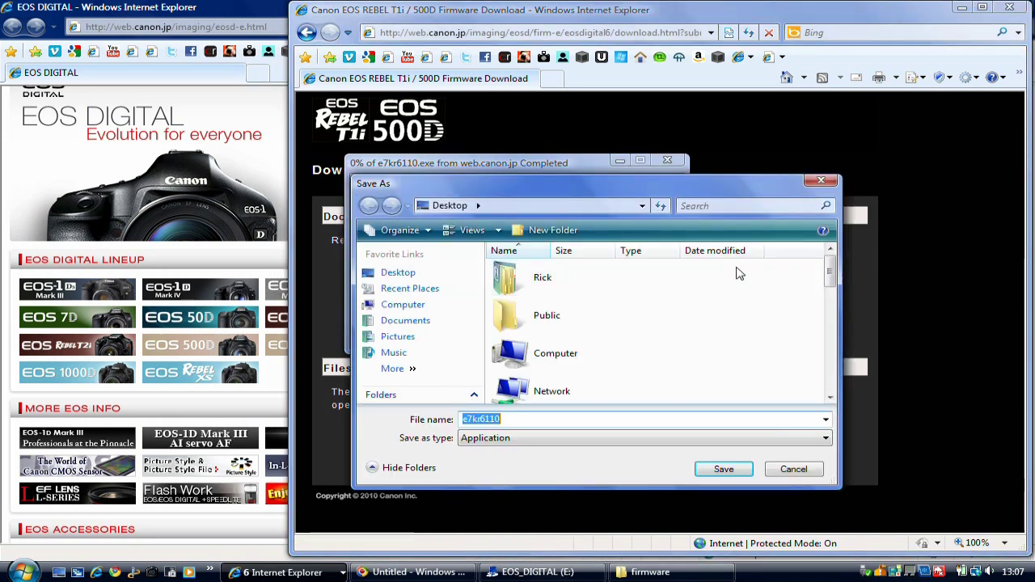
drag(830, 275, 832, 354)
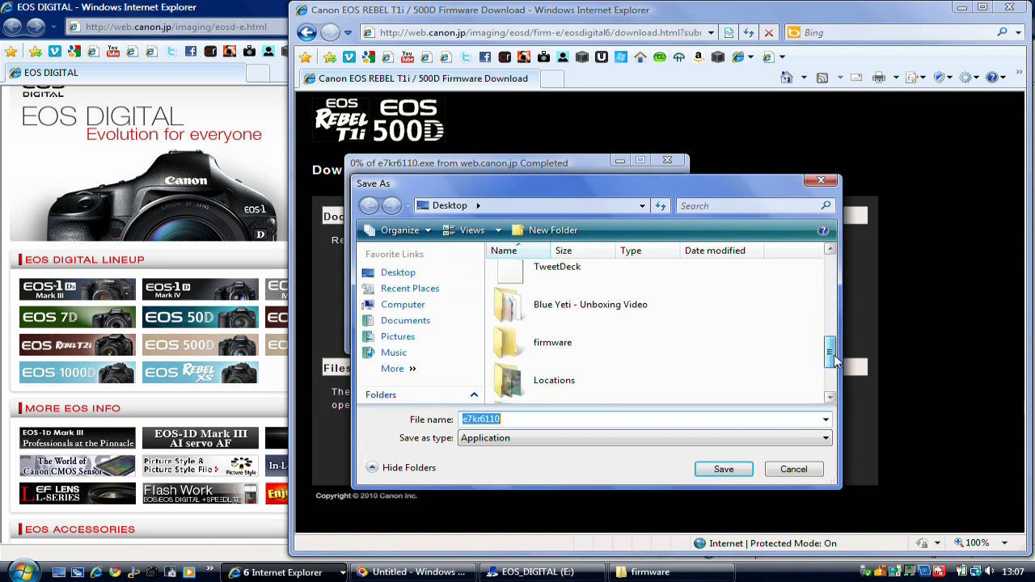
click(517, 346)
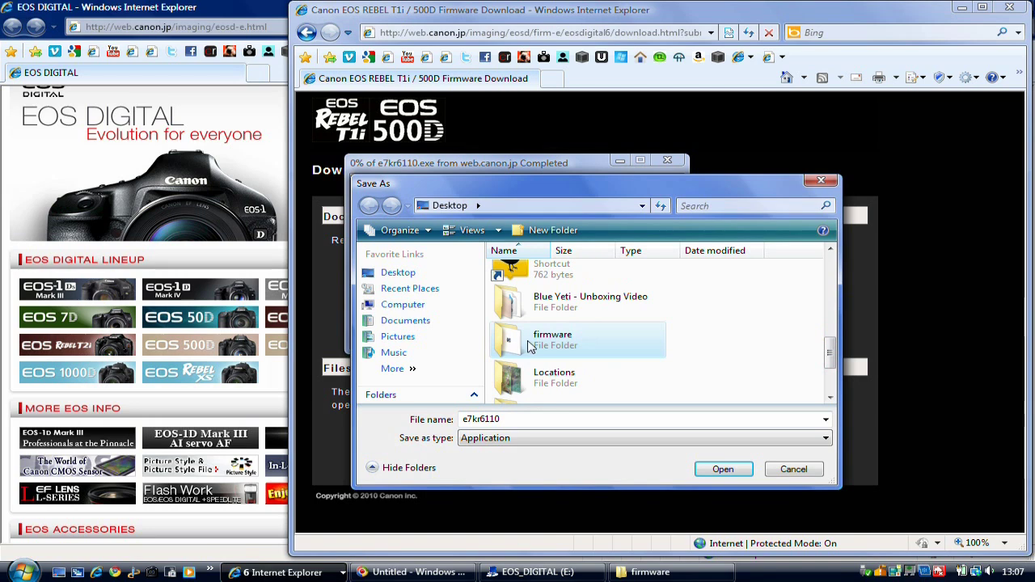
click(705, 474)
click(708, 477)
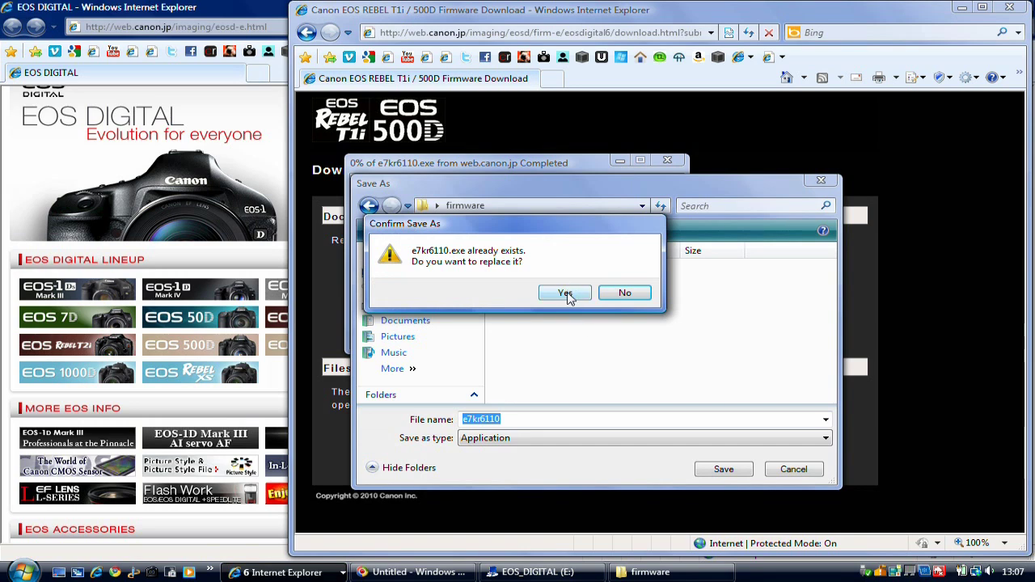
click(569, 293)
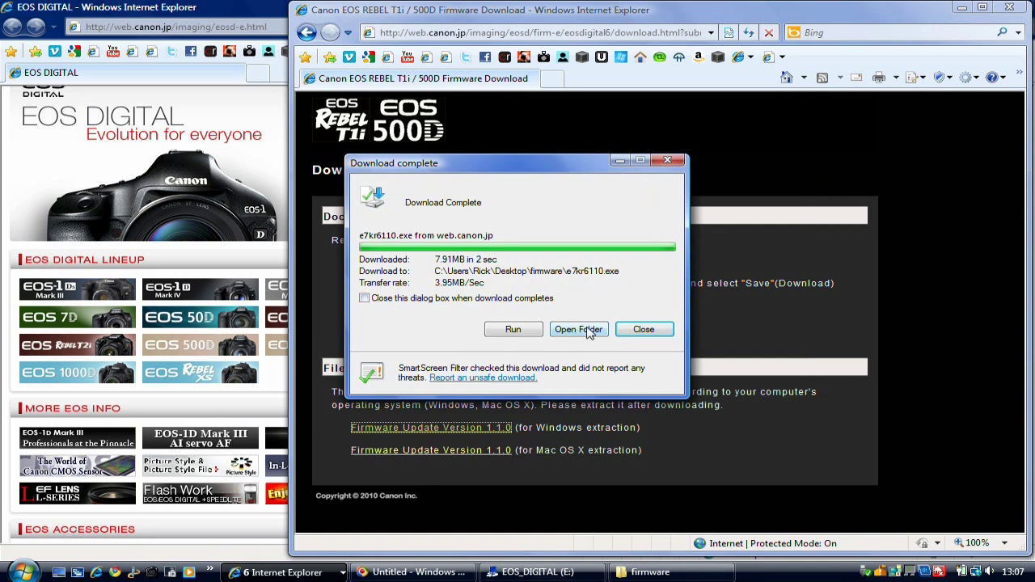
click(578, 329)
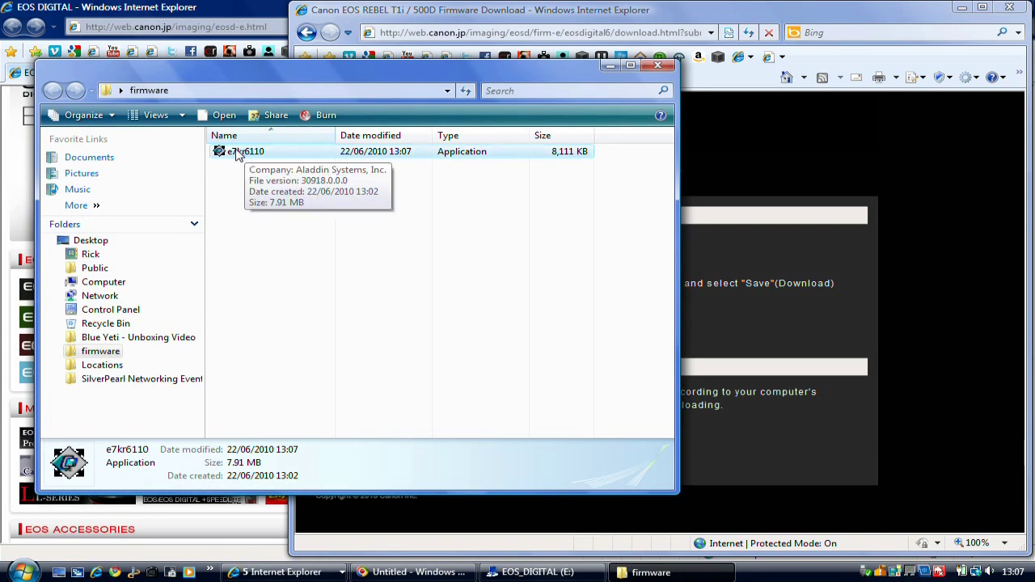
Run e7kr6110 from the firmware folder and allow it through the security warning.
click(237, 154)
click(223, 164)
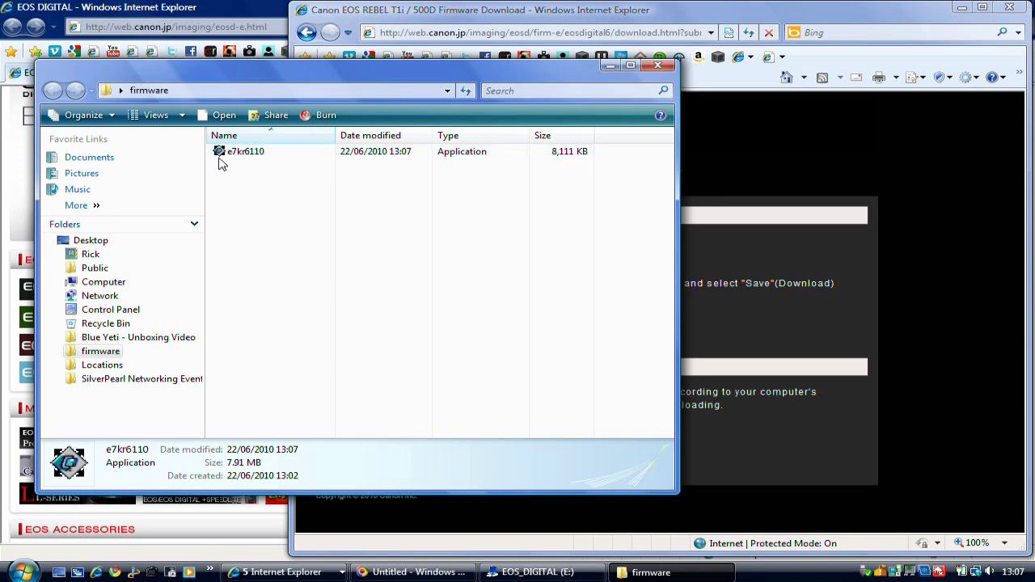
click(220, 156)
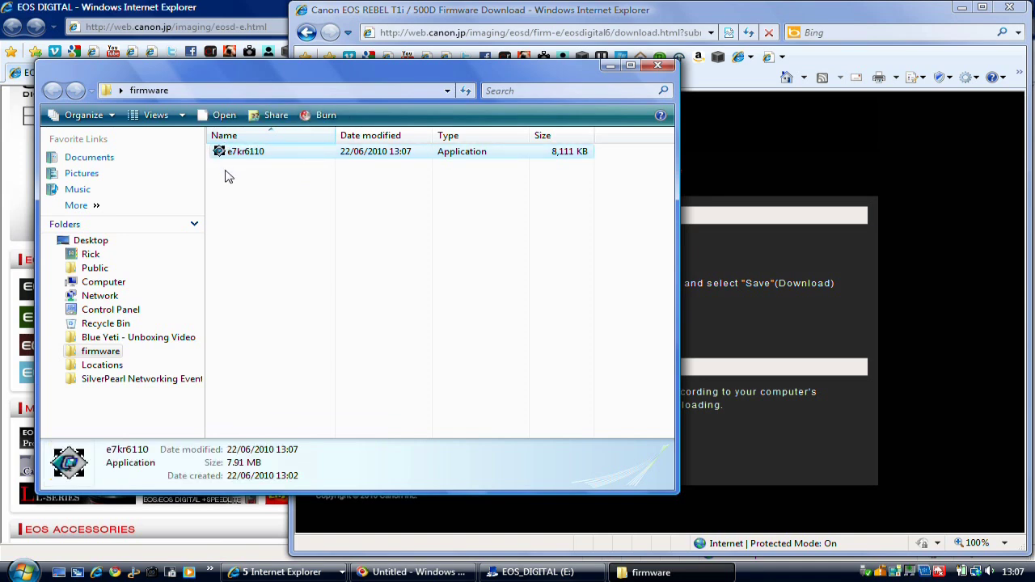
right_click(222, 154)
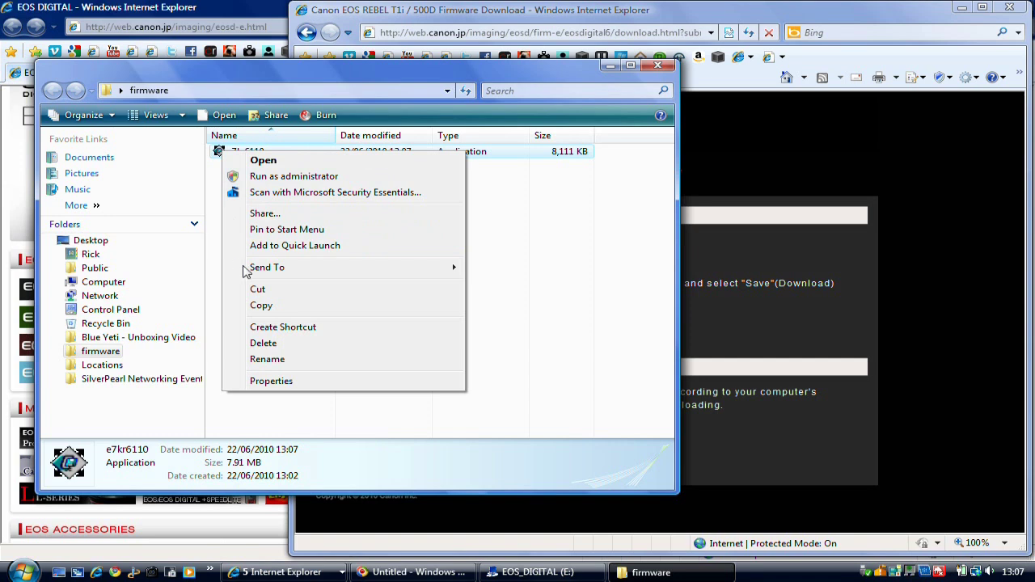
click(227, 170)
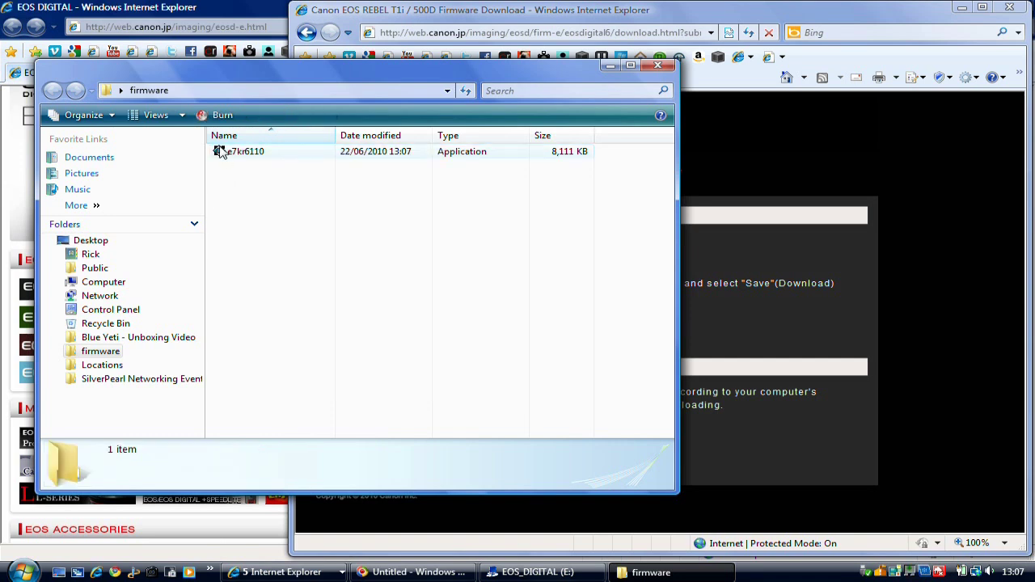
click(220, 153)
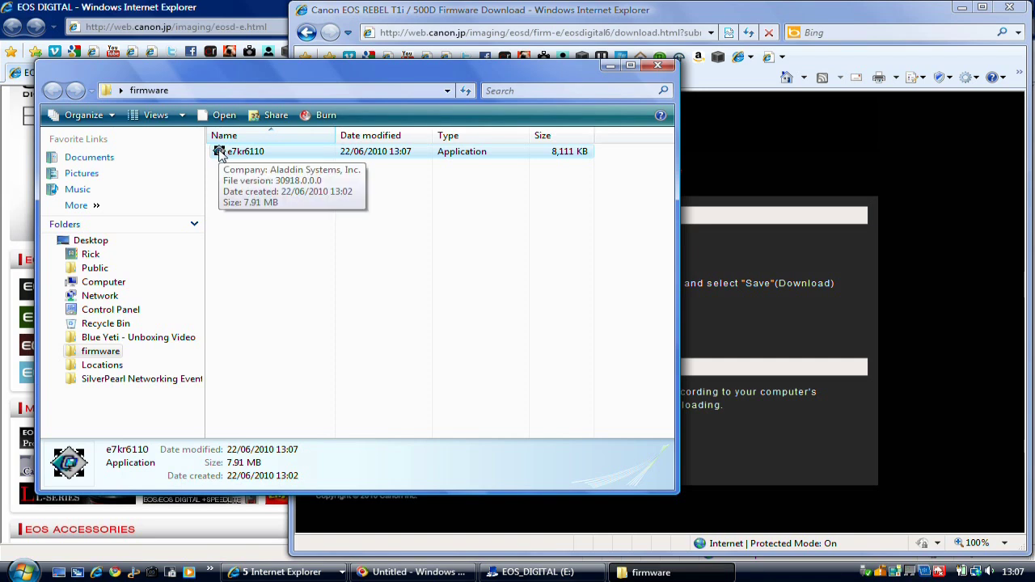
right_click(220, 154)
click(240, 161)
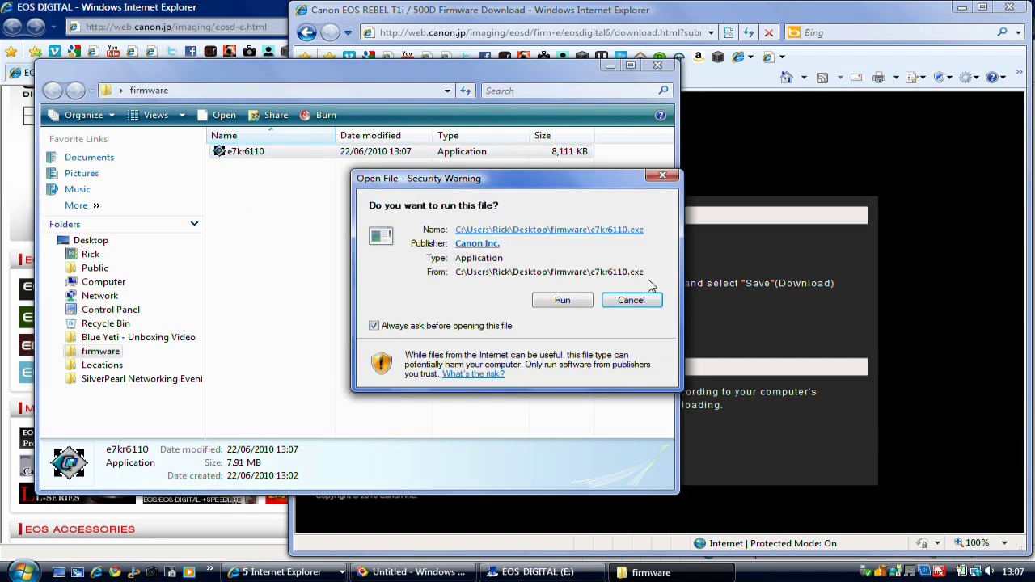
click(563, 301)
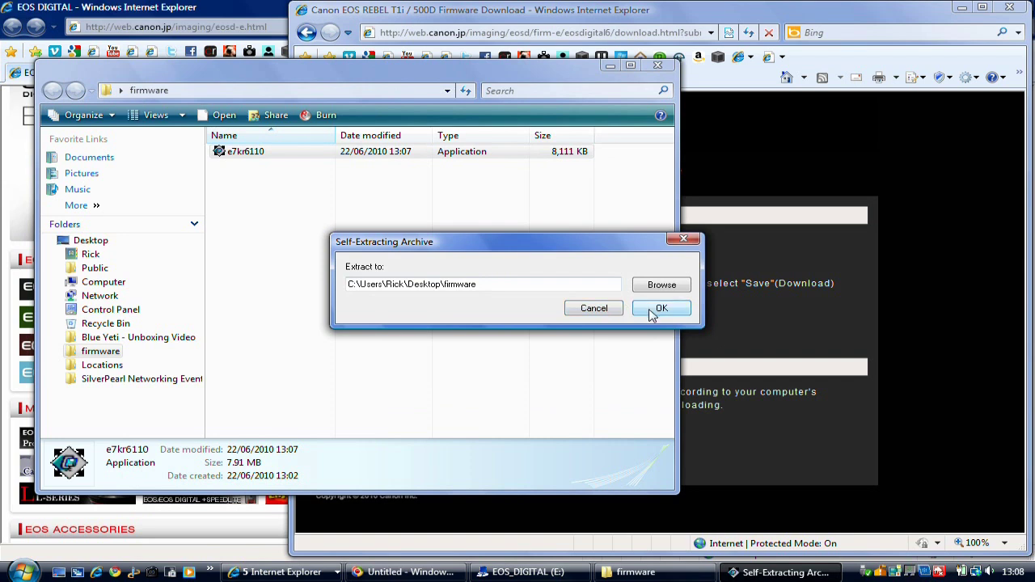
Extract e7kr6110.fir into the firmware folder and copy the extracted file.
click(660, 309)
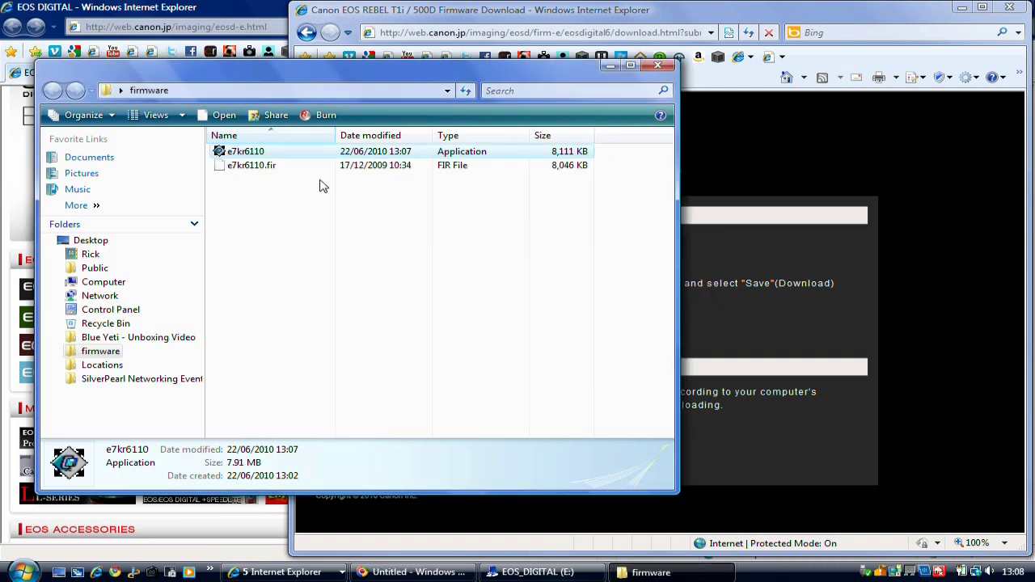
click(252, 171)
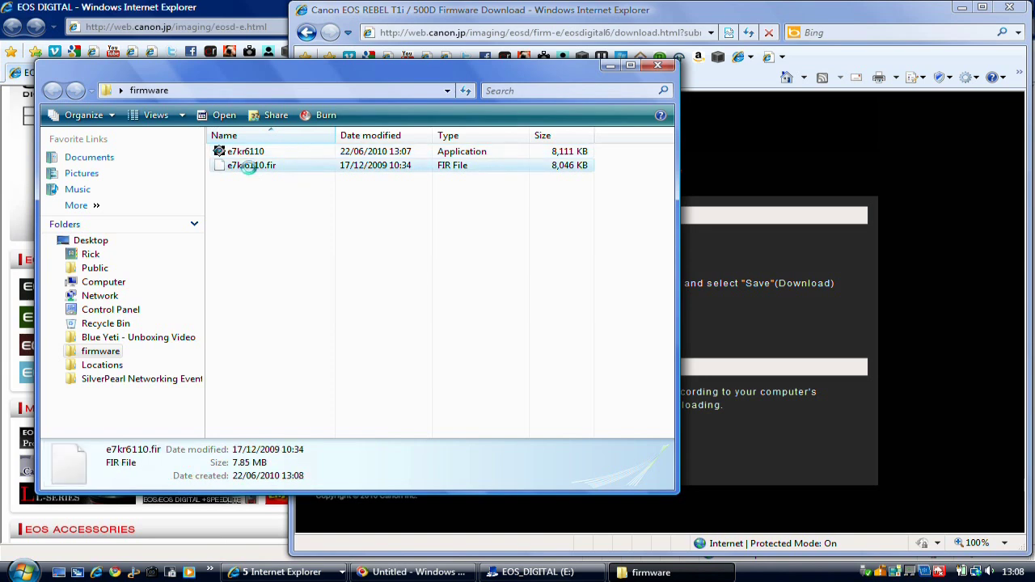
right_click(251, 170)
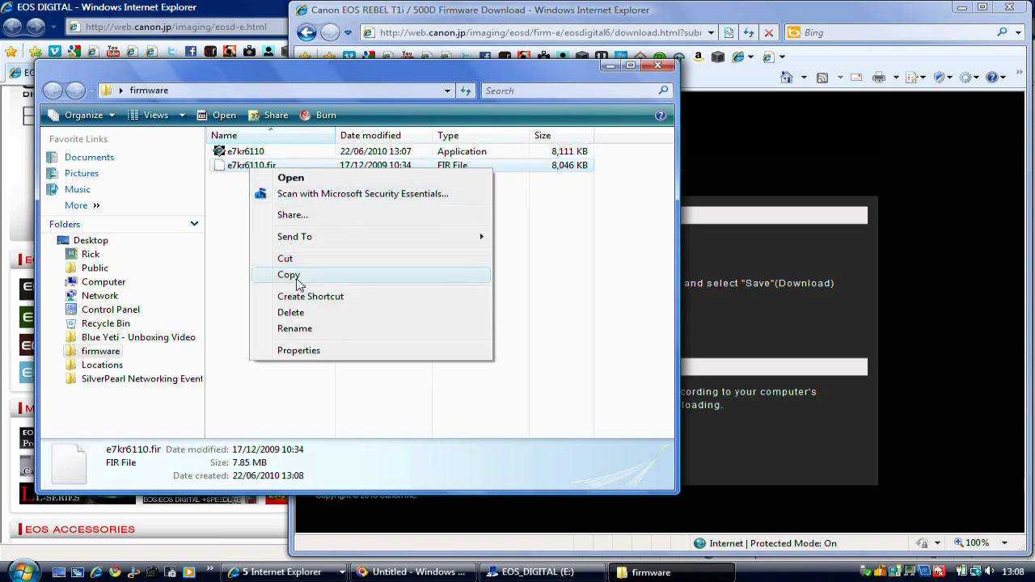
click(296, 278)
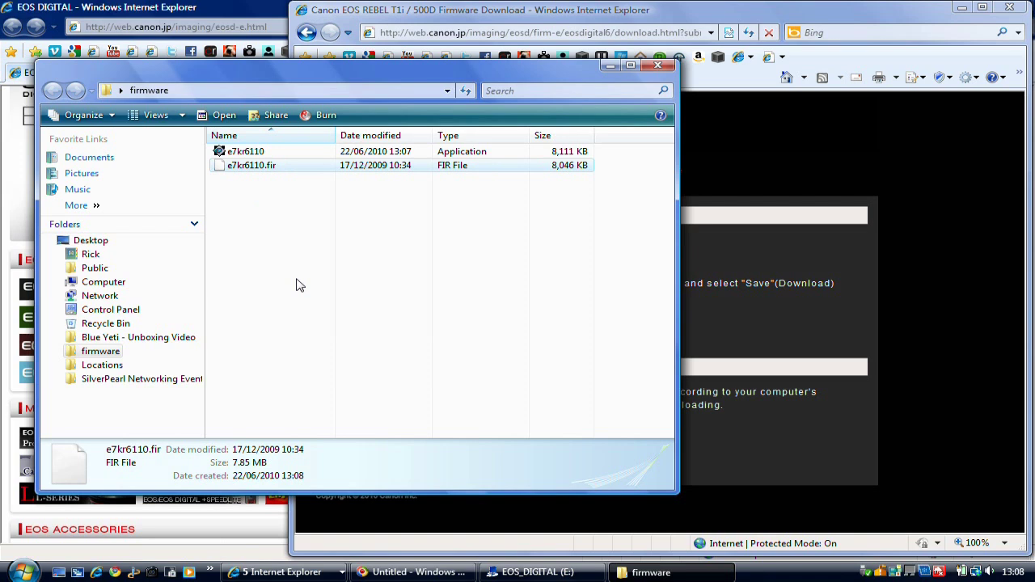
Paste e7kr6110.fir onto the EOS_DIGITAL (E:) memory card.
click(564, 574)
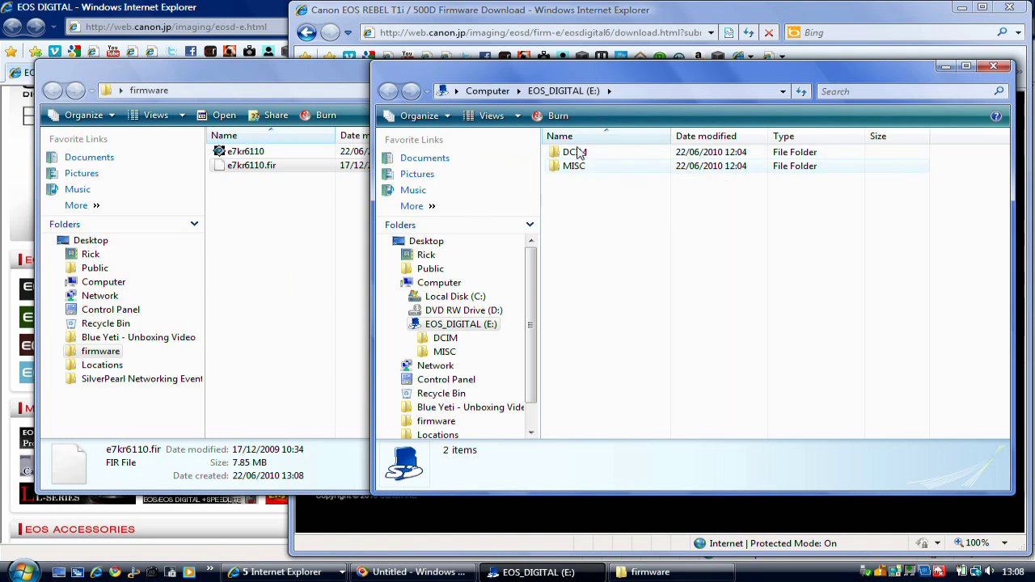
right_click(579, 194)
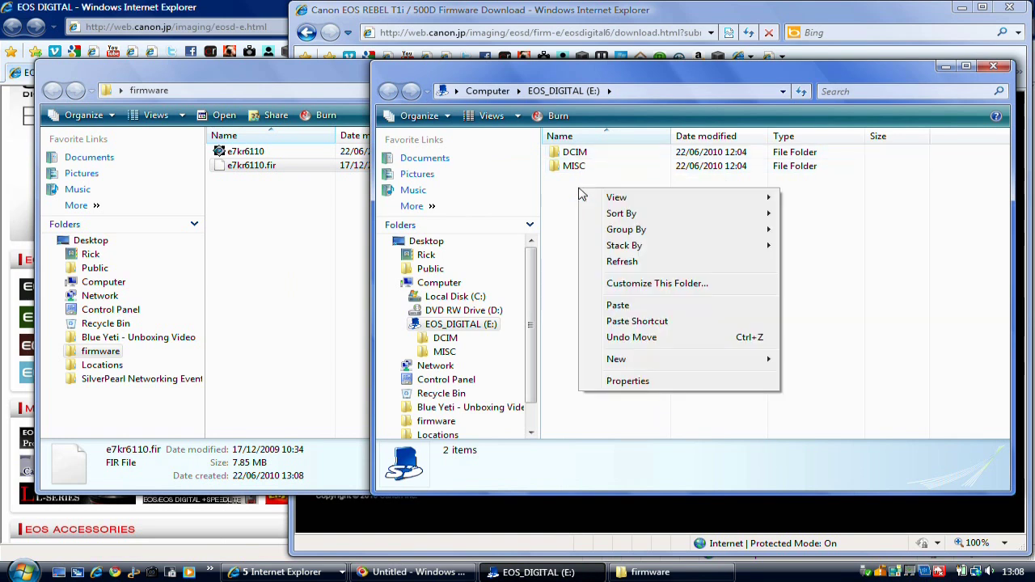
click(621, 305)
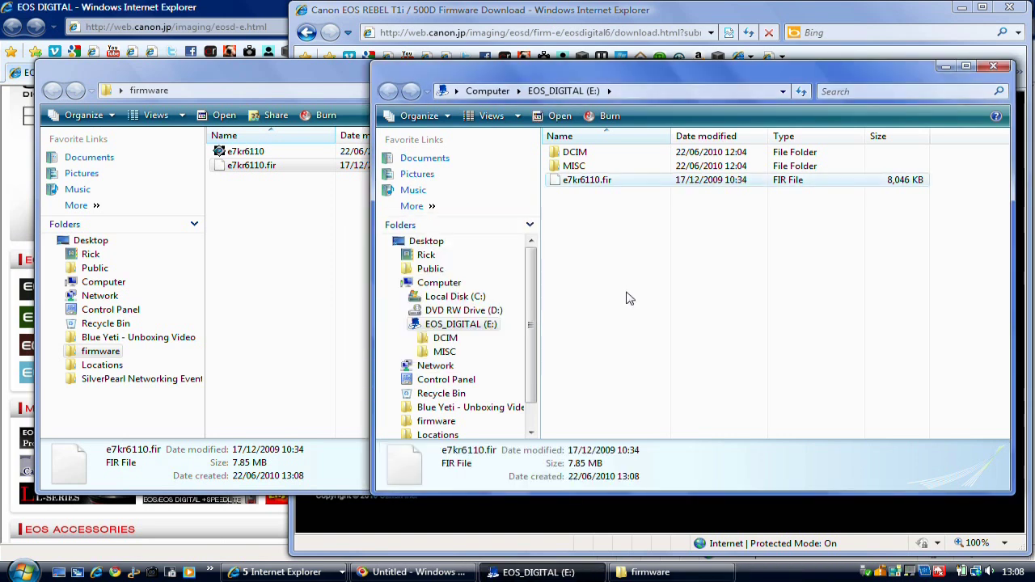
click(662, 247)
Minimize the card, firmware folder and both Internet Explorer windows, then launch EOS Utility from AutoPlay.
click(946, 65)
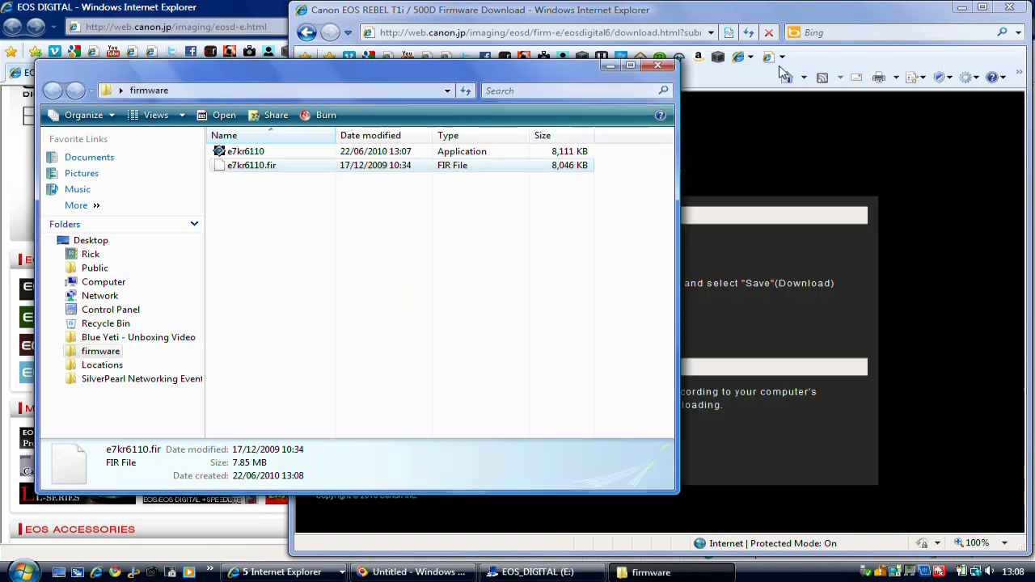
click(610, 67)
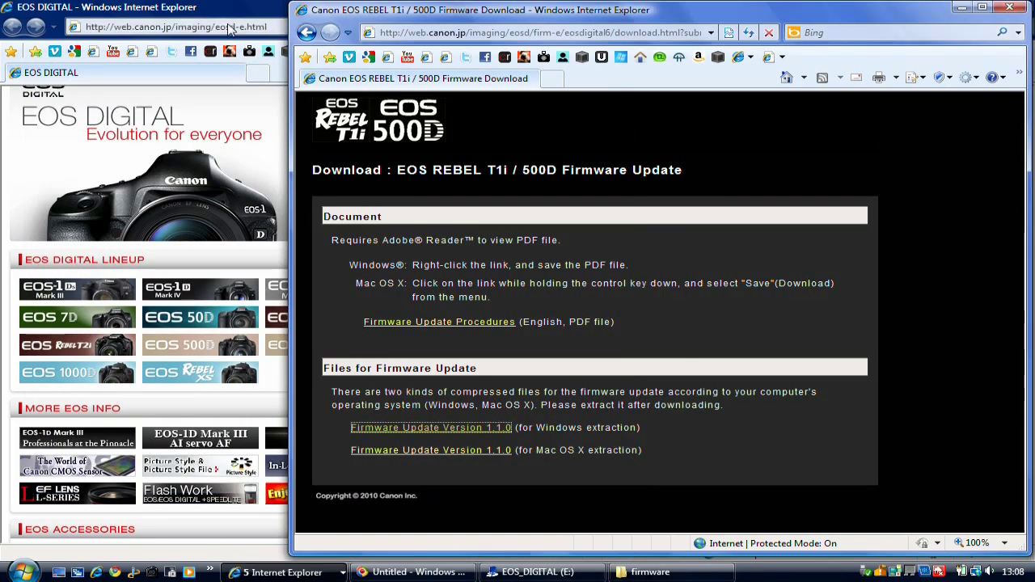
click(962, 9)
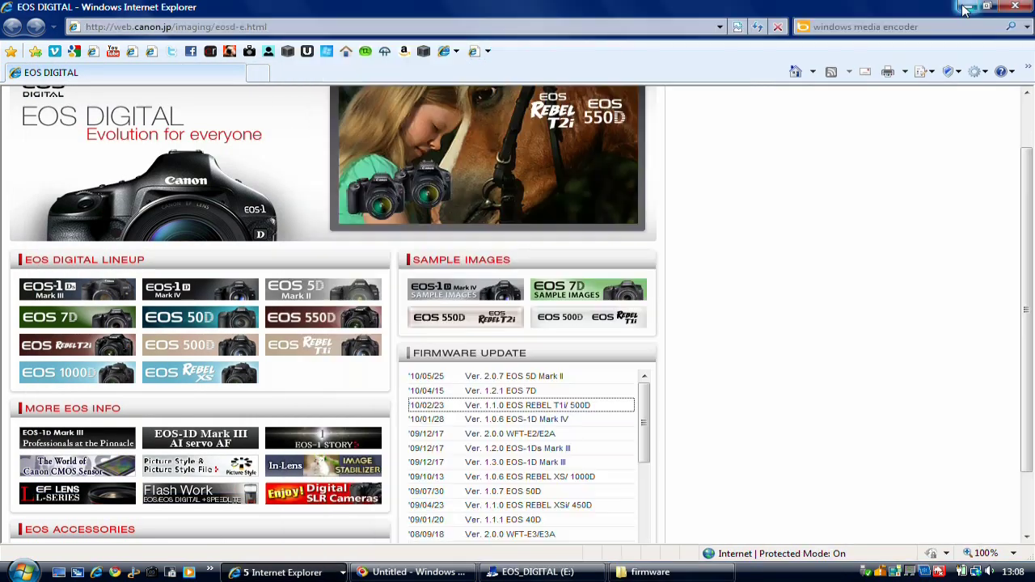
click(968, 8)
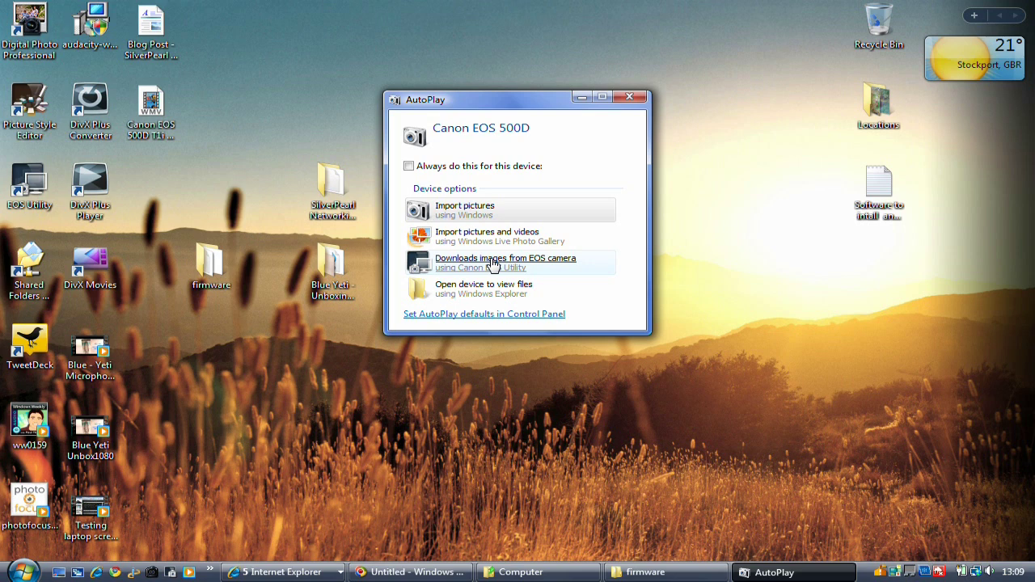
click(493, 264)
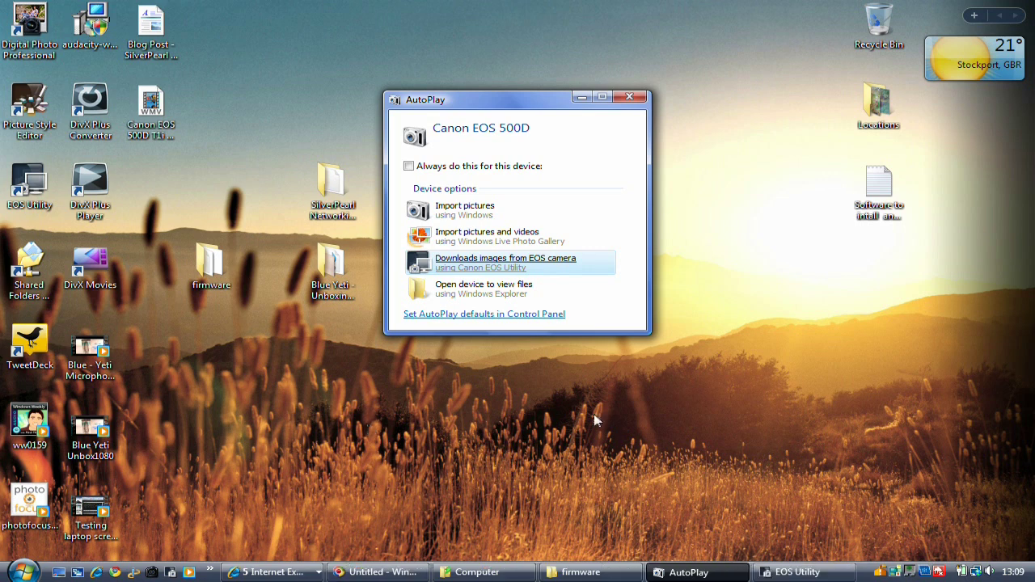
Bring the EOS Utility window in front, move it up and right, and open camera settings/remote shooting.
mouse_move(790, 578)
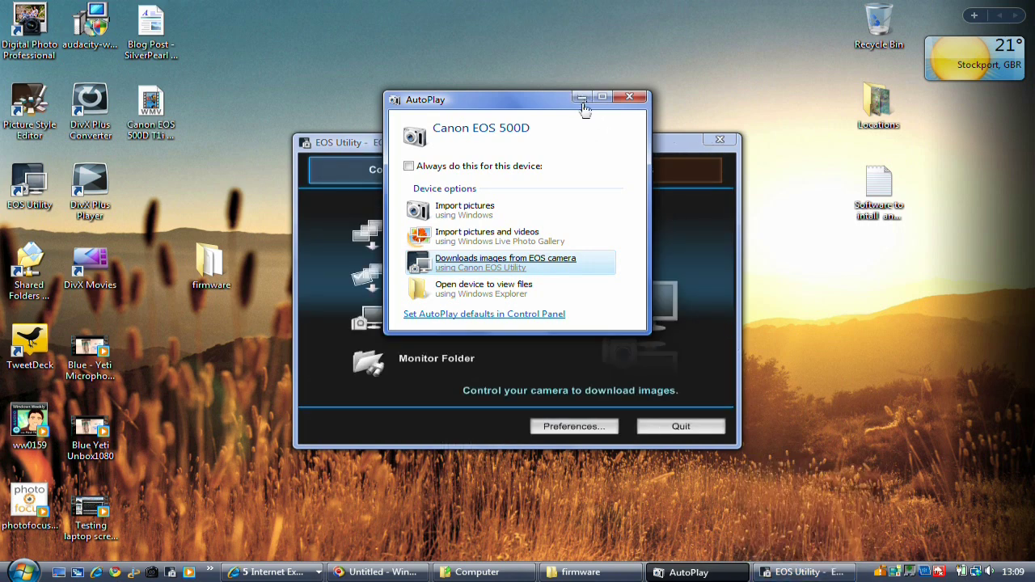
click(696, 146)
drag(661, 144, 849, 75)
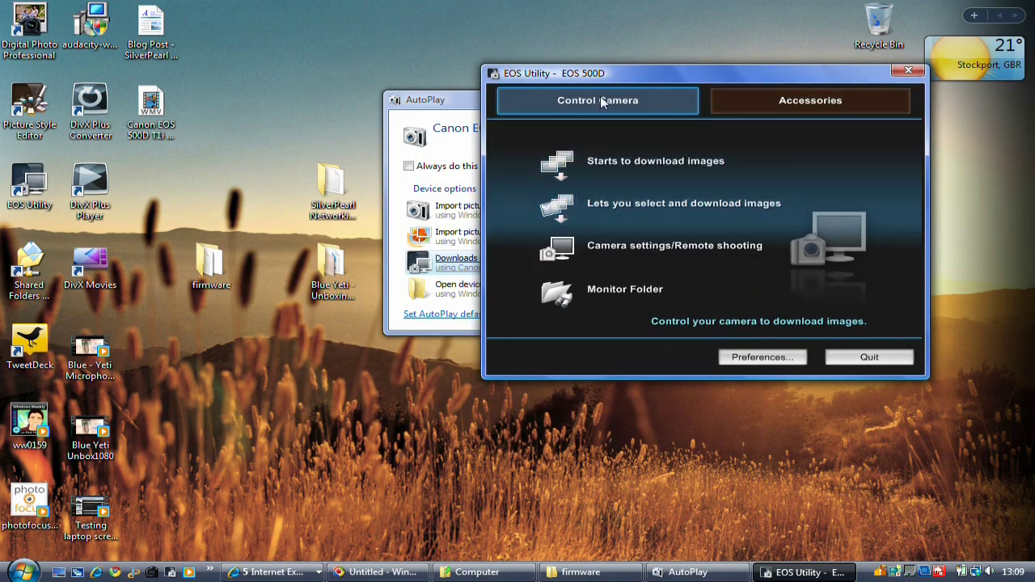
click(635, 250)
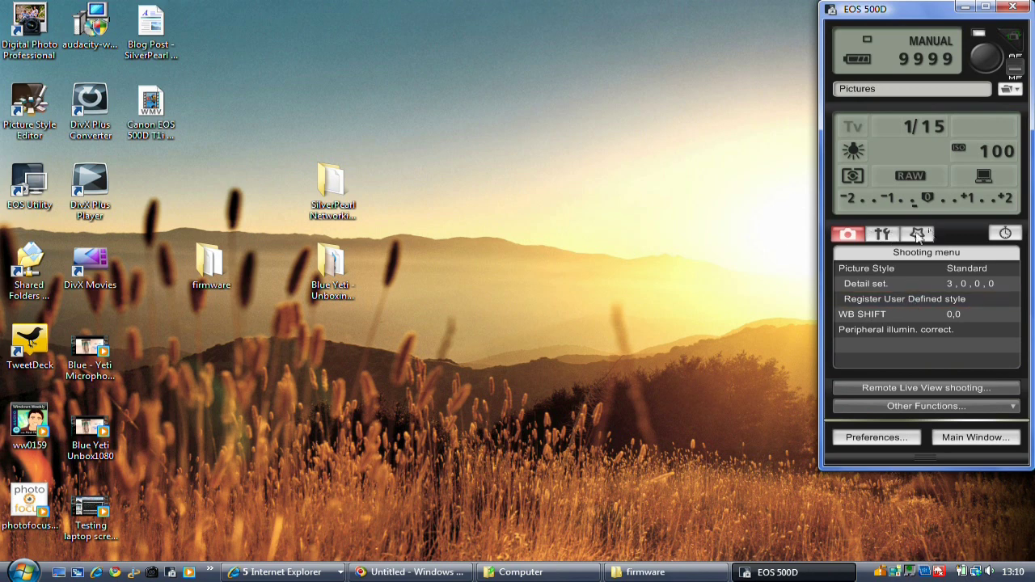
Start the Firmware update from the Set-up menu, confirming the camera's current version 1.0.9.
click(881, 237)
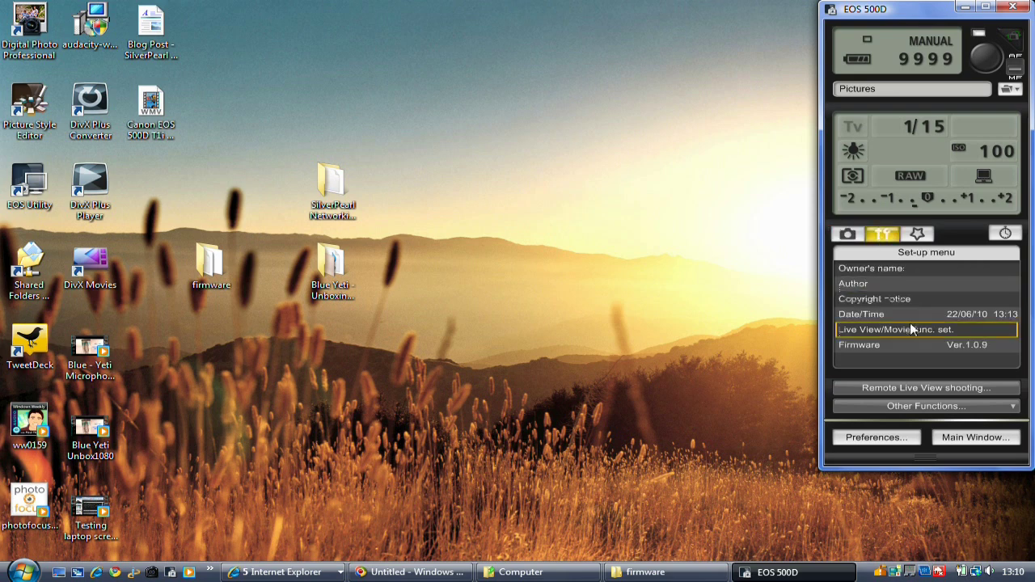
click(947, 345)
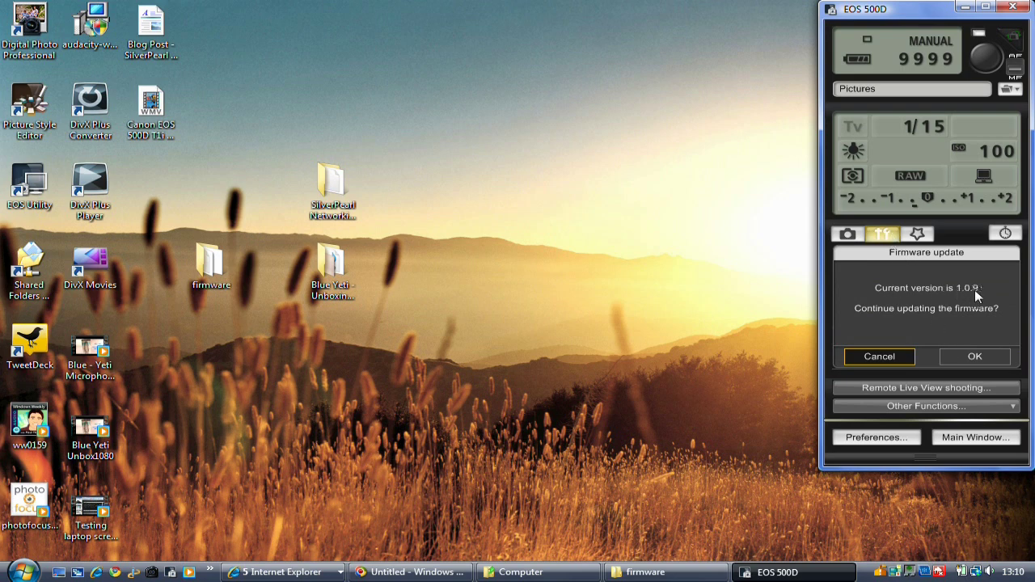
click(976, 357)
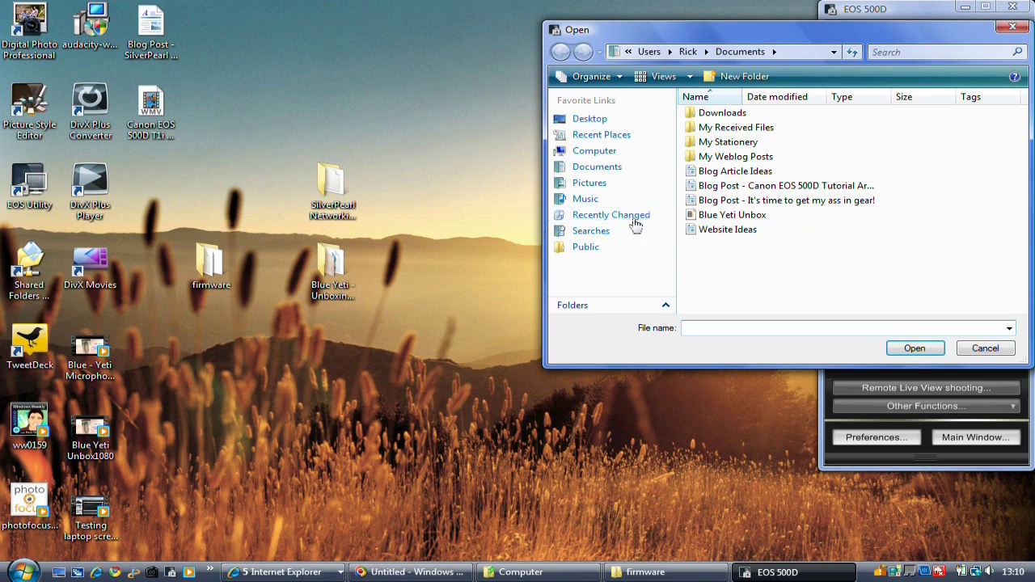
Choose e7kr6110.fir from the desktop firmware folder as the update file.
click(599, 121)
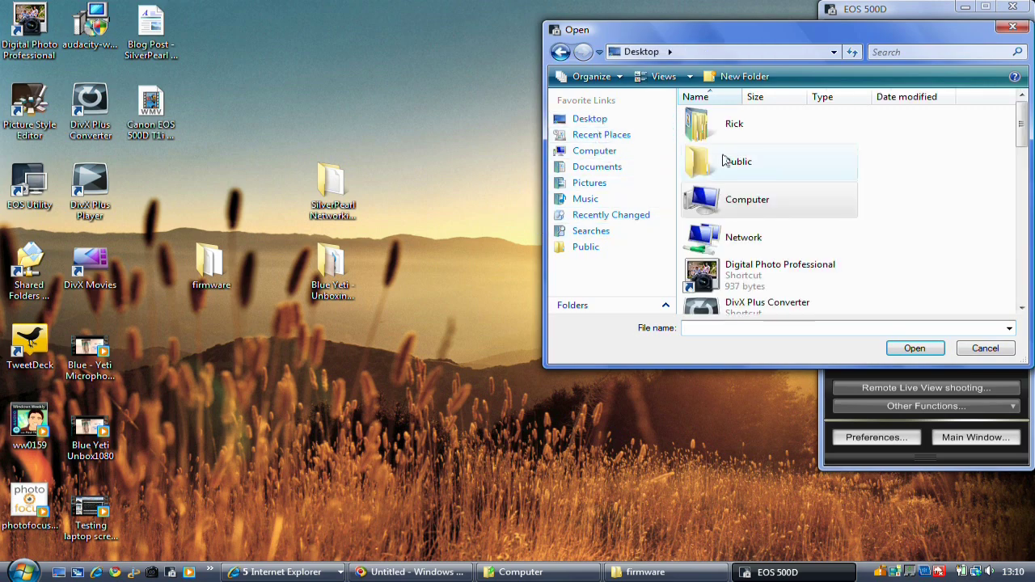
drag(1026, 136, 1027, 215)
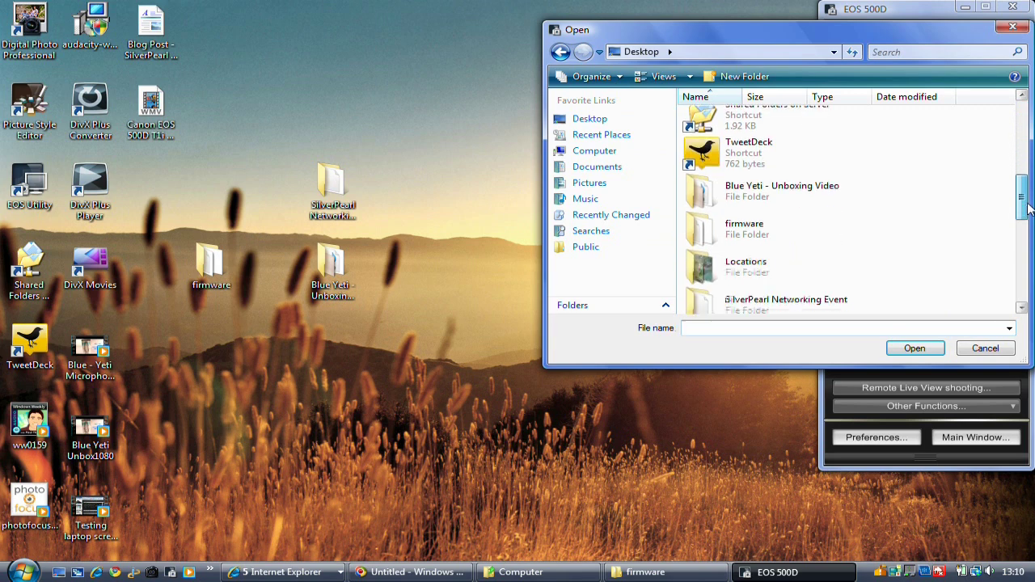
click(722, 233)
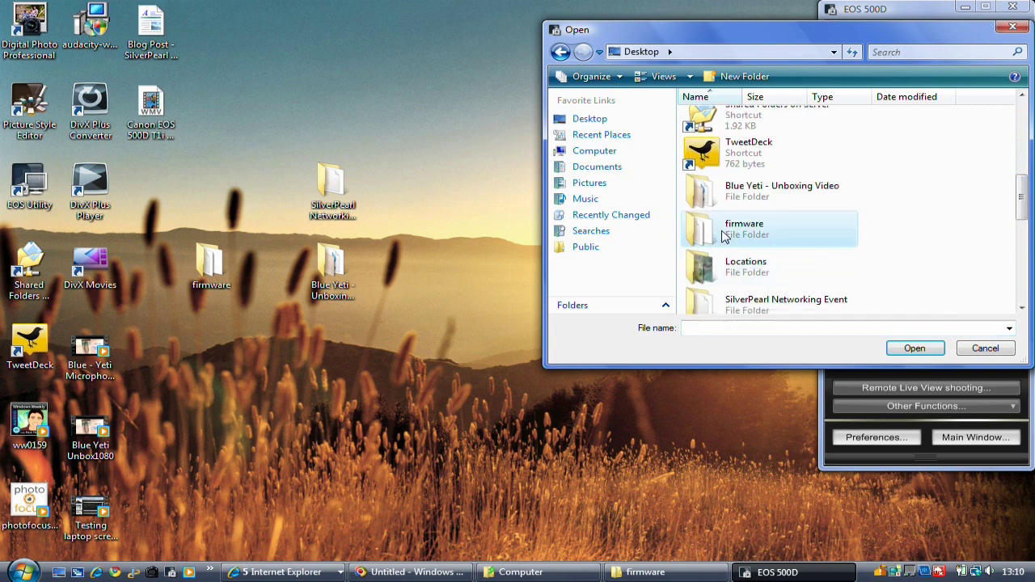
click(903, 357)
click(724, 130)
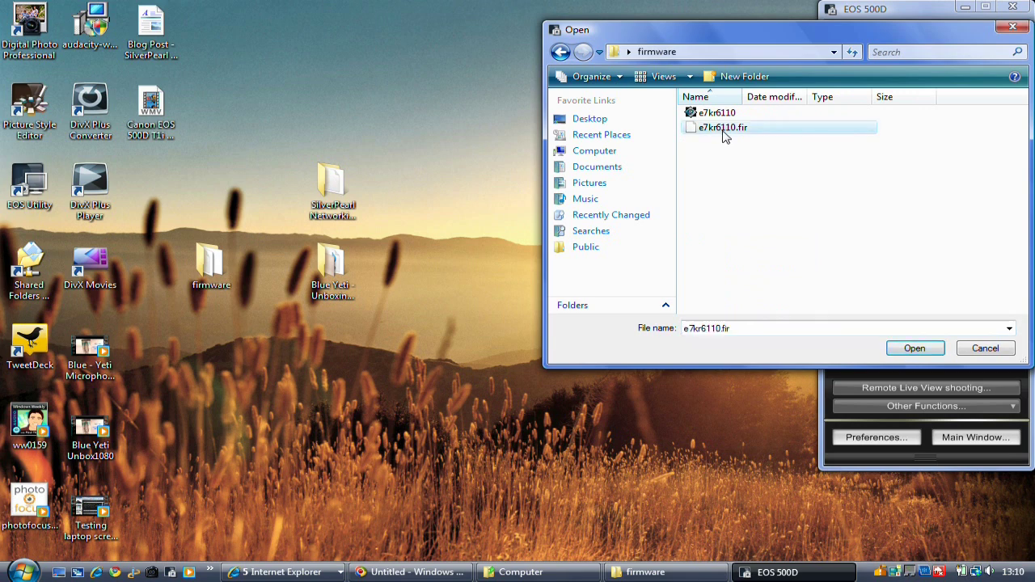
click(904, 357)
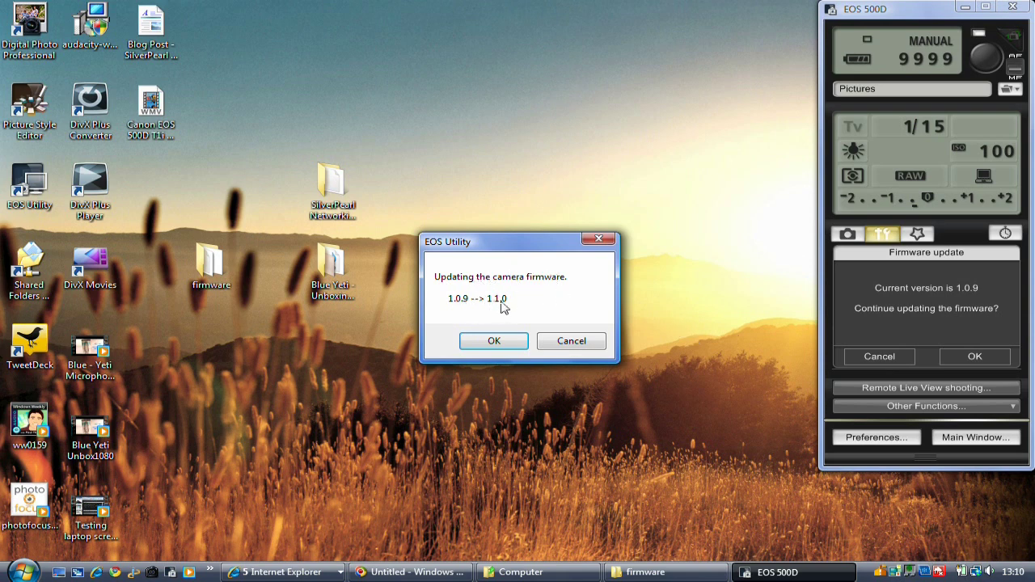
Confirm the 1.0.9 to 1.1.0 update, proceed past the Firmware update panel, and dismiss the colour-scheme prompt.
click(495, 342)
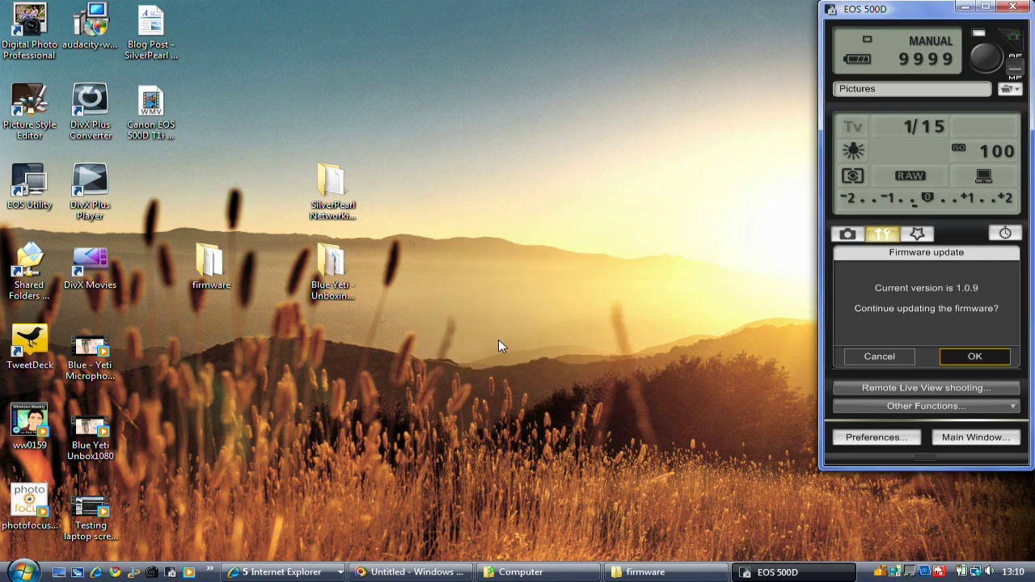
click(974, 356)
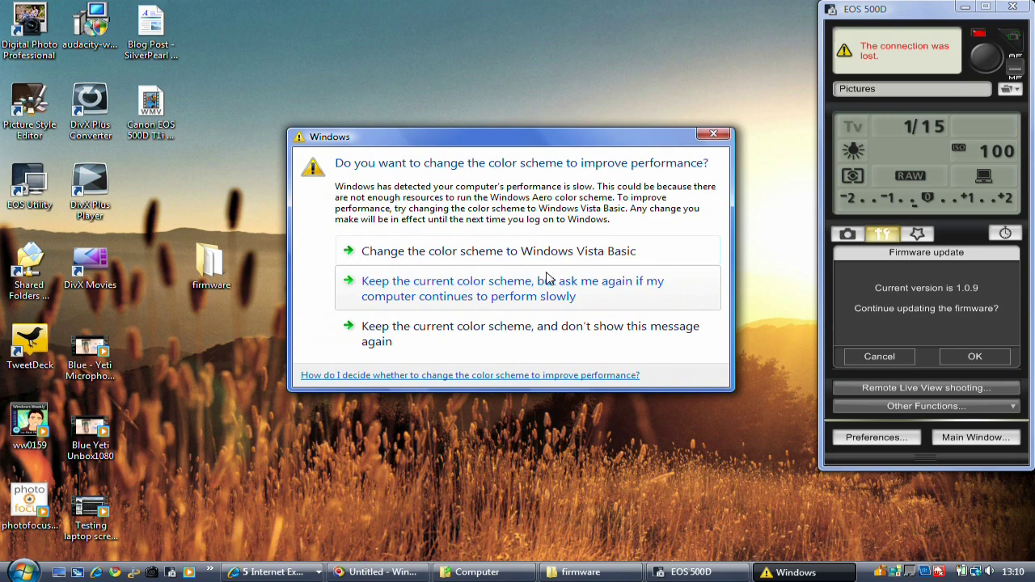
click(713, 134)
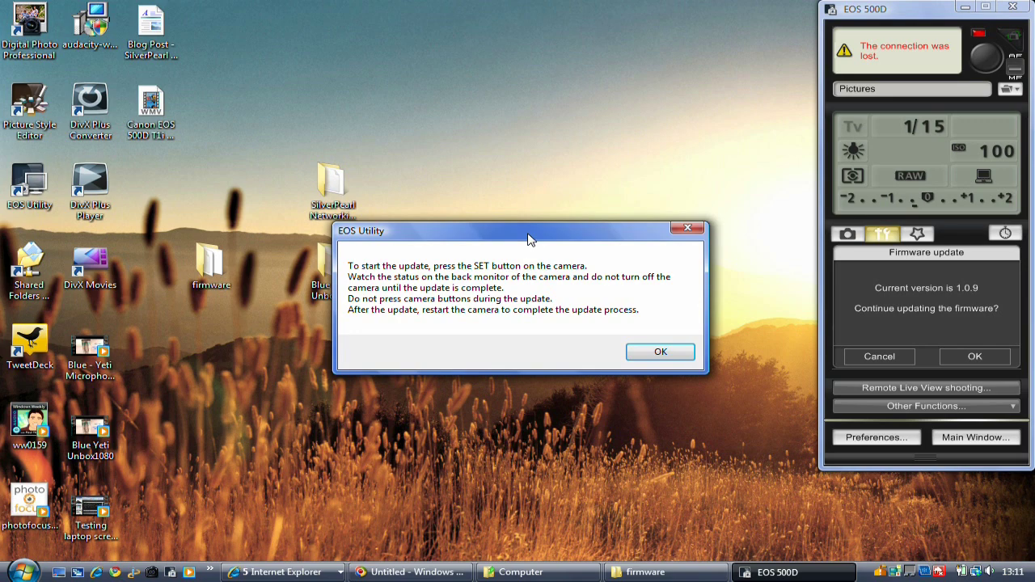
mouse_move(407, 576)
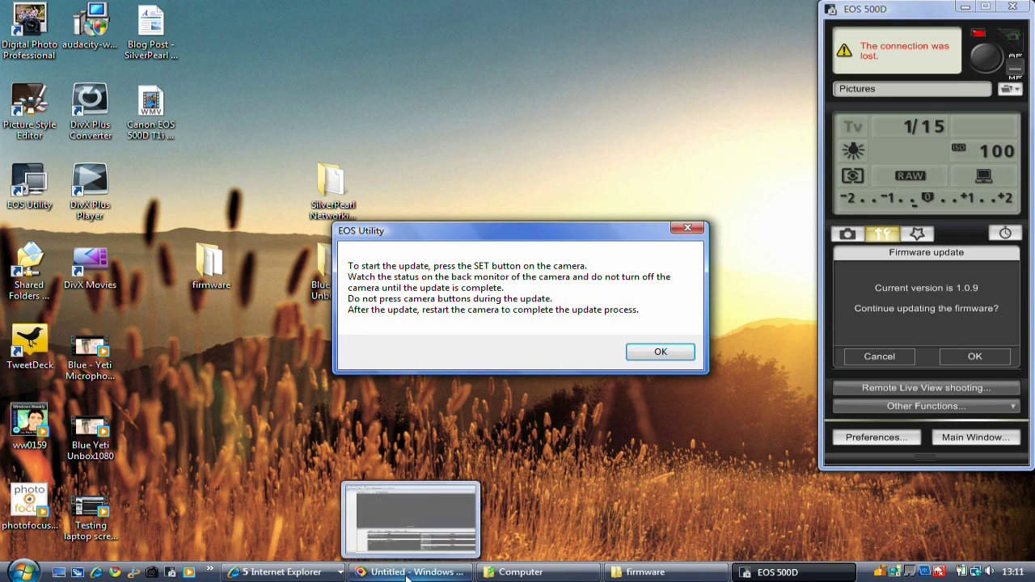